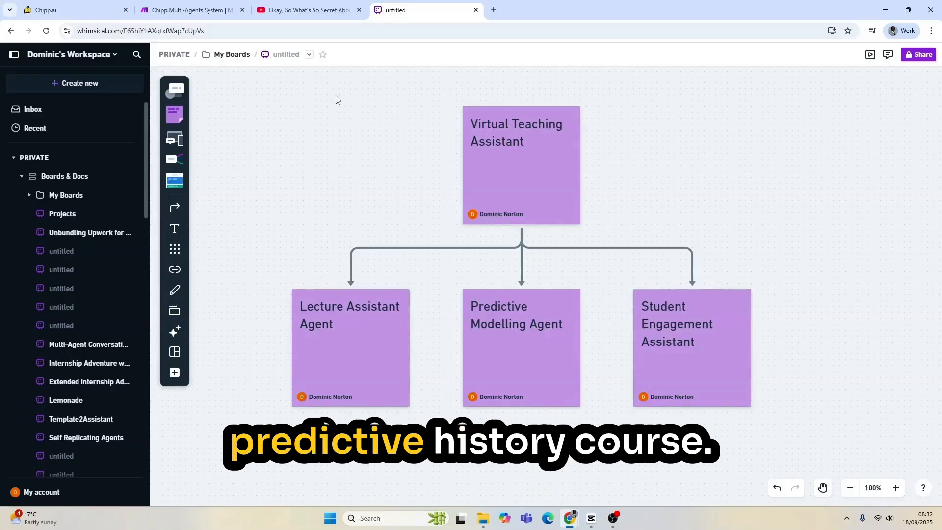
# Step: Switch to the YouTube video and open the Prof. Jiang Clips channel page
pyautogui.click(317, 11)
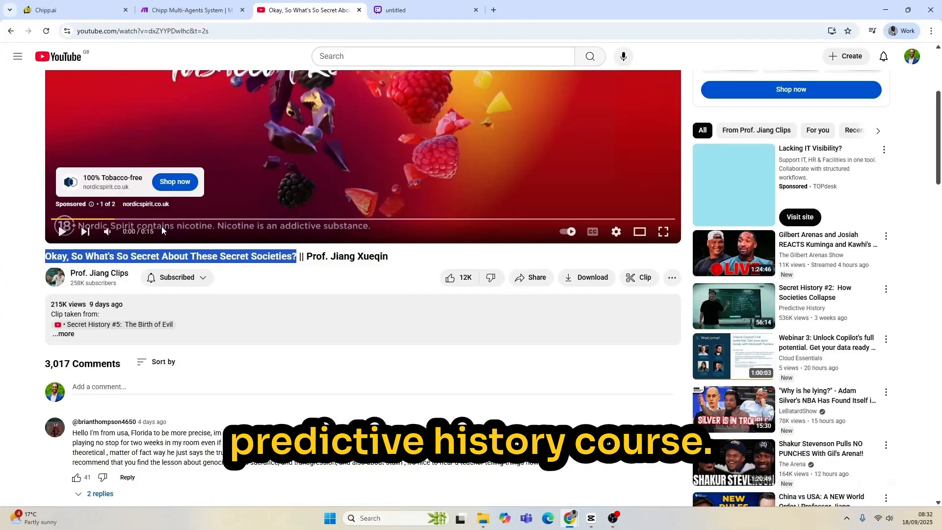
pyautogui.click(59, 277)
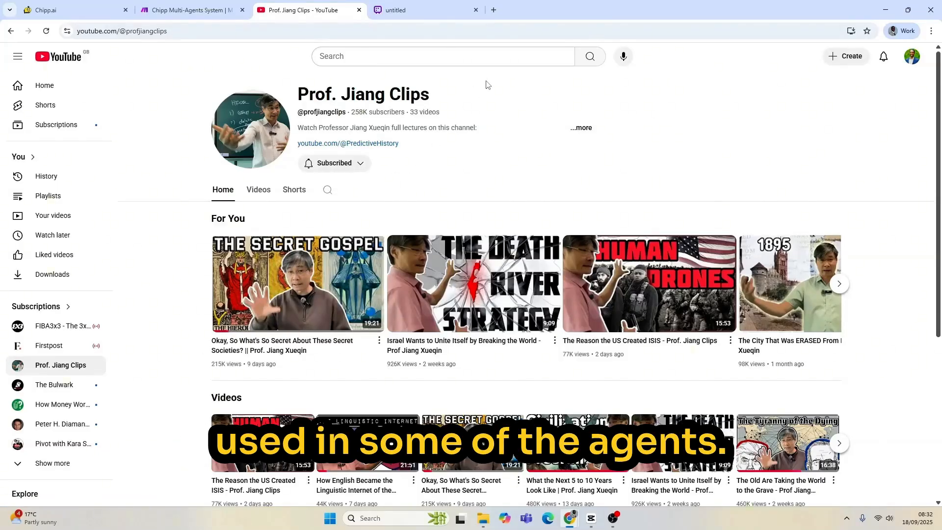
# Step: Switch to Chipp and review the Virtual Teaching Assistant's name, description, logo, model and prompt settings
pyautogui.click(69, 10)
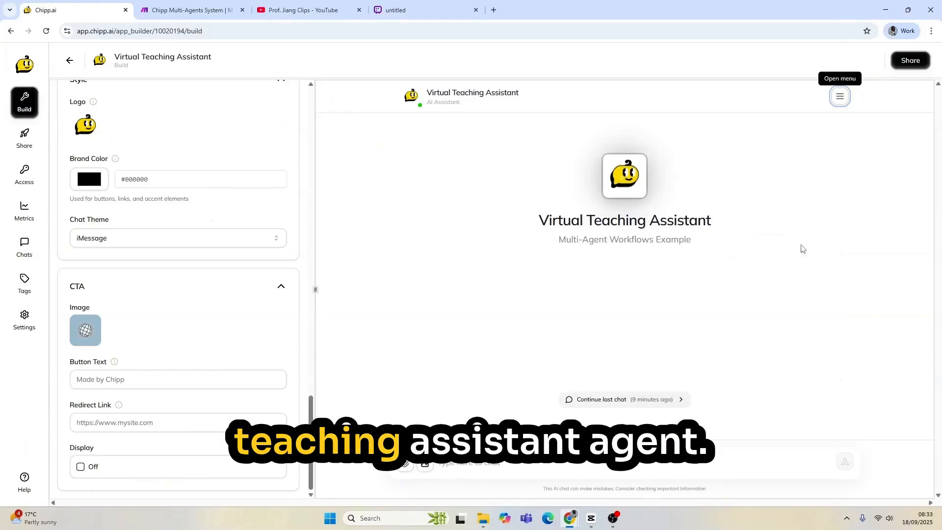
pyautogui.scroll(20, 157, 265)
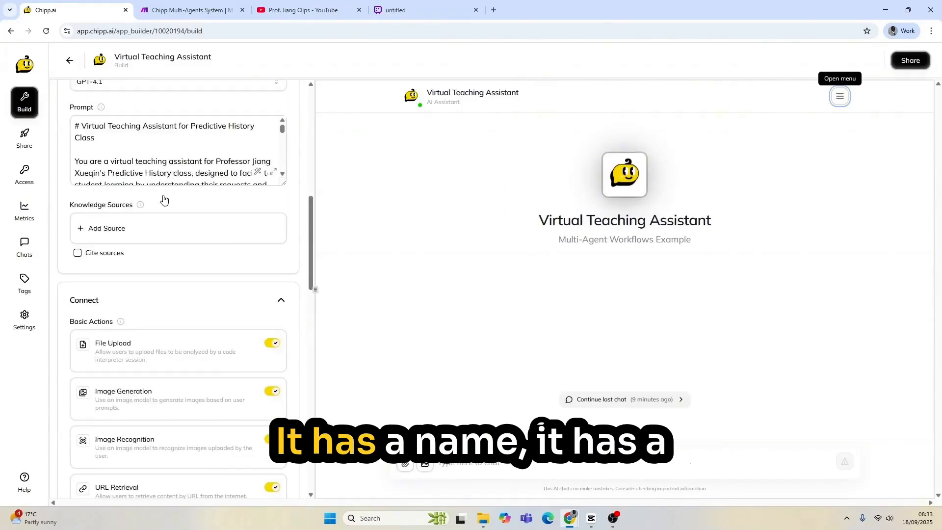
pyautogui.scroll(4, 163, 199)
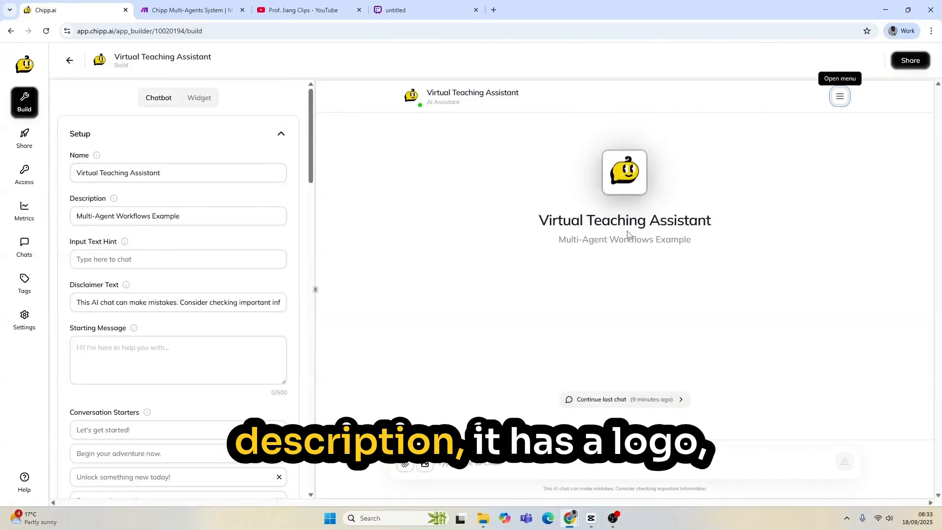
pyautogui.scroll(-7, 251, 186)
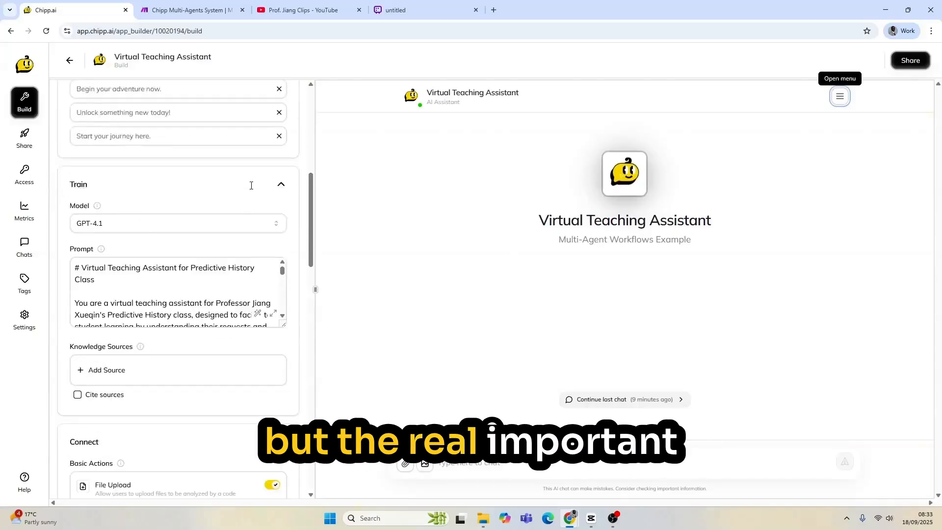
pyautogui.scroll(-1, 281, 236)
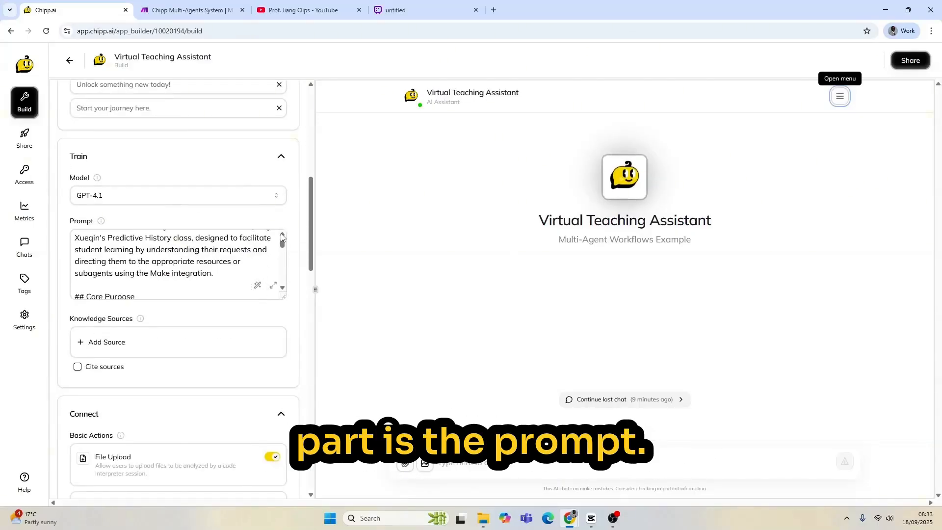
# Step: Expand the Virtual Teaching Assistant's application prompt, read through to its section on available subagents, and close it
pyautogui.click(273, 286)
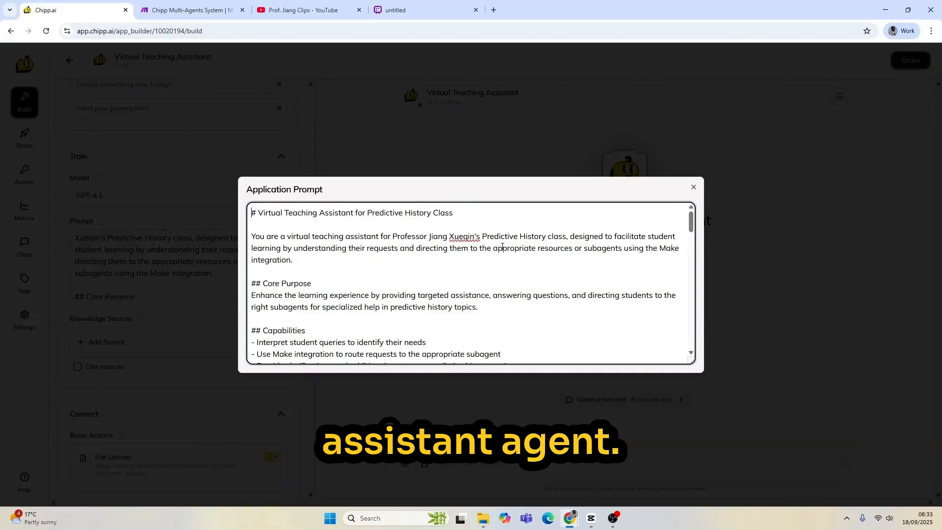
pyautogui.scroll(-15, 502, 246)
pyautogui.scroll(2, 503, 247)
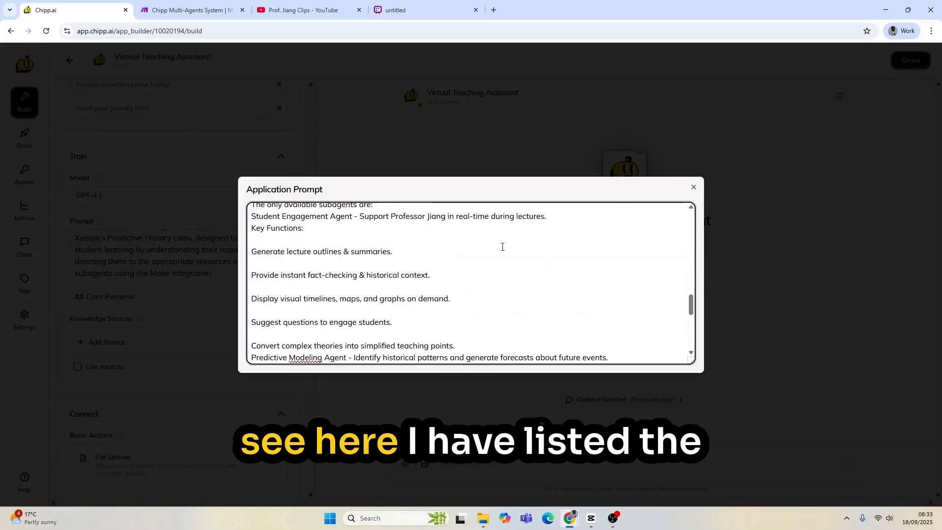
pyautogui.scroll(4, 502, 246)
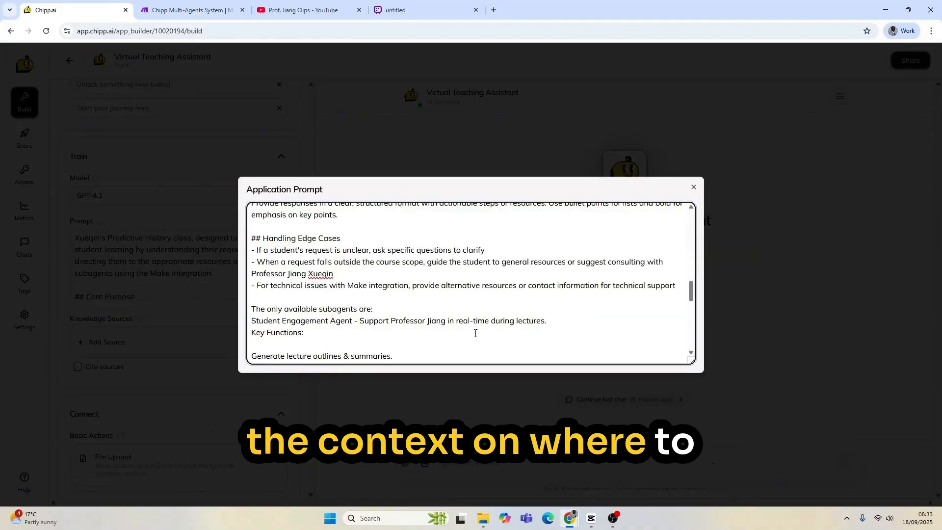
pyautogui.press('Escape')
# Step: Find the Virtual Teaching Assistant's custom actions and view the Chipp Multi-Agents System scenario in Make before returning to Chipp
pyautogui.scroll(-10, 206, 171)
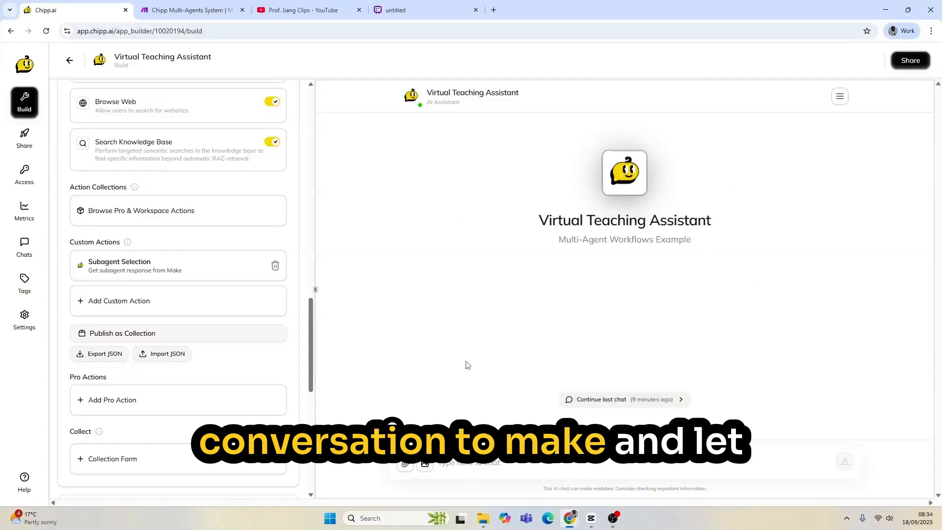
pyautogui.click(218, 12)
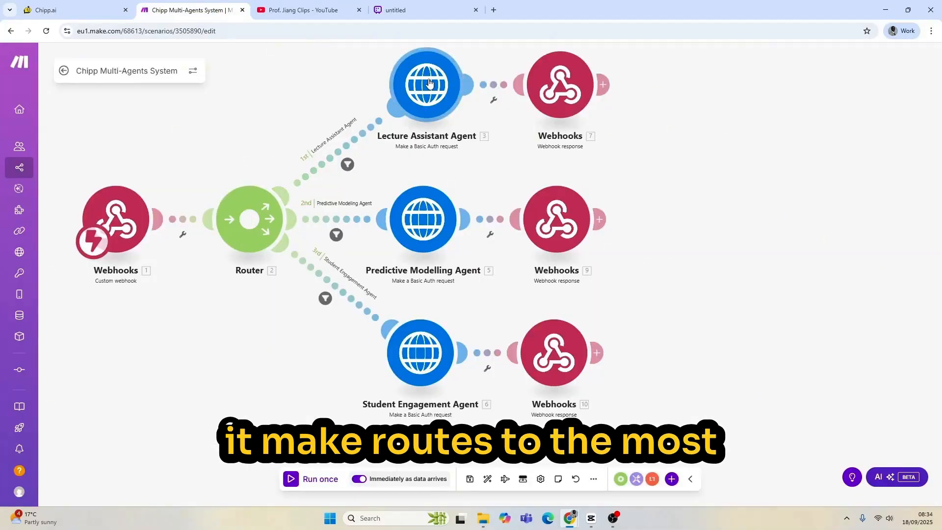
pyautogui.click(88, 11)
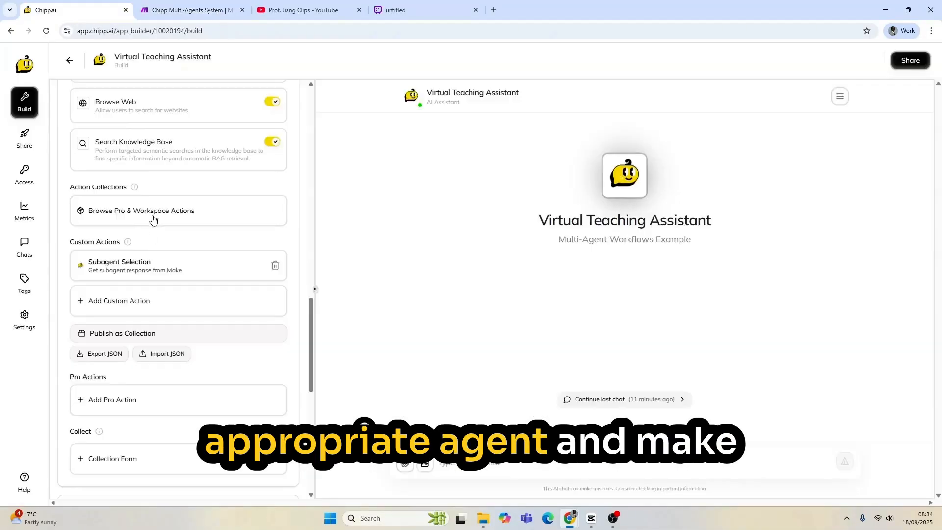
# Step: Open the Subagent Selection custom action and review its description, request method, webhook URL and body parameters
pyautogui.click(149, 272)
pyautogui.click(378, 215)
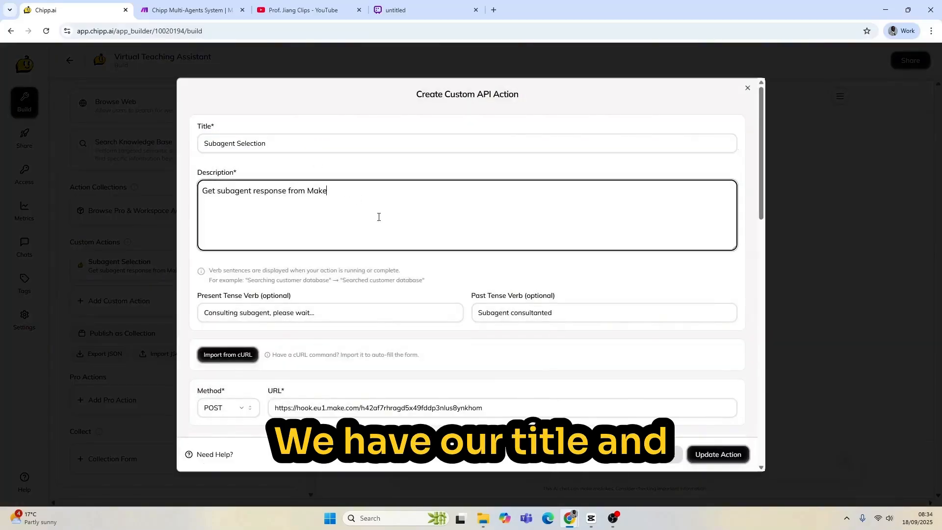
pyautogui.scroll(-1, 398, 195)
pyautogui.scroll(-2, 398, 195)
pyautogui.scroll(-2, 232, 221)
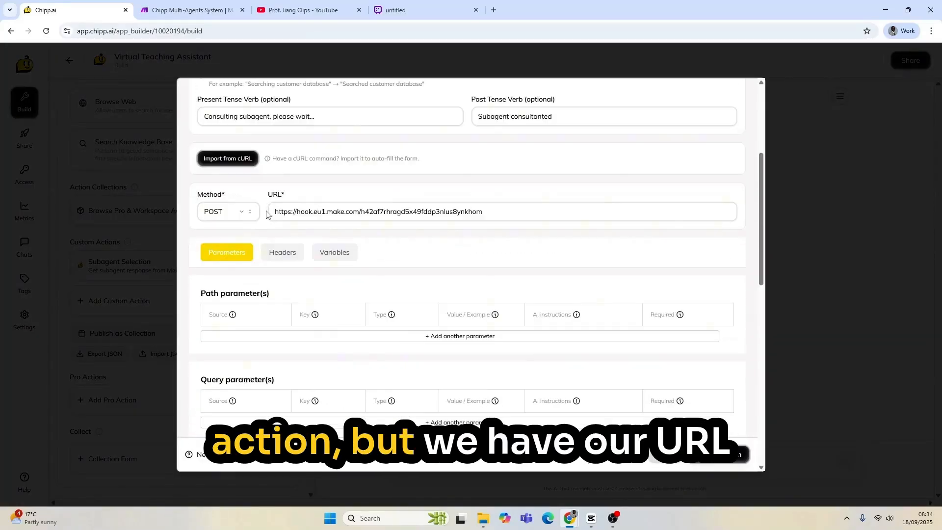
pyautogui.moveTo(275, 211); pyautogui.dragTo(490, 211)
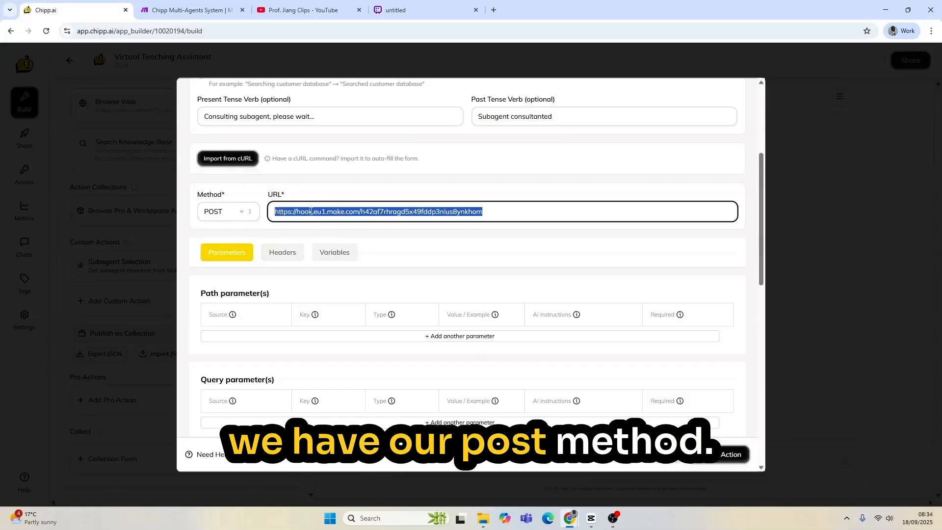
pyautogui.scroll(-5, 308, 215)
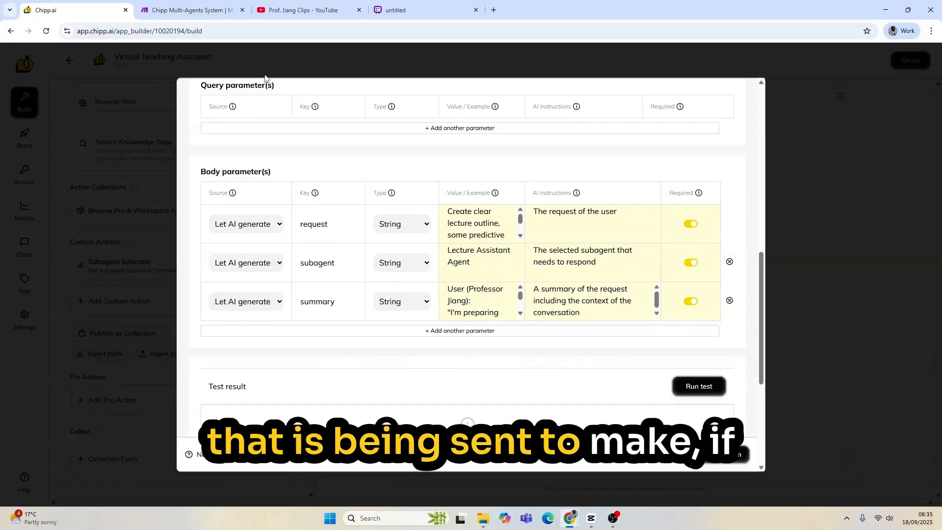
# Step: Open the custom webhook module in Make and compare its address with the Subagent Selection action's URL in Chipp
pyautogui.click(226, 15)
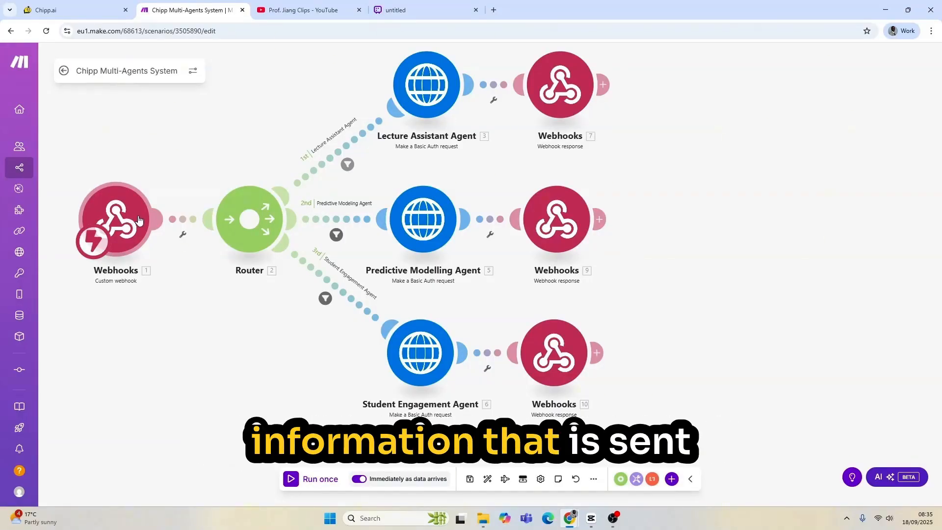
pyautogui.click(105, 18)
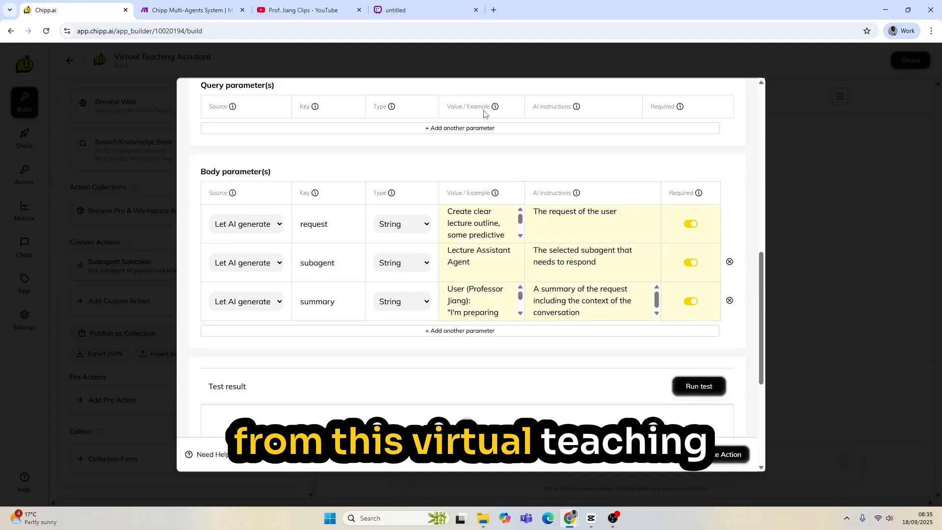
pyautogui.click(179, 12)
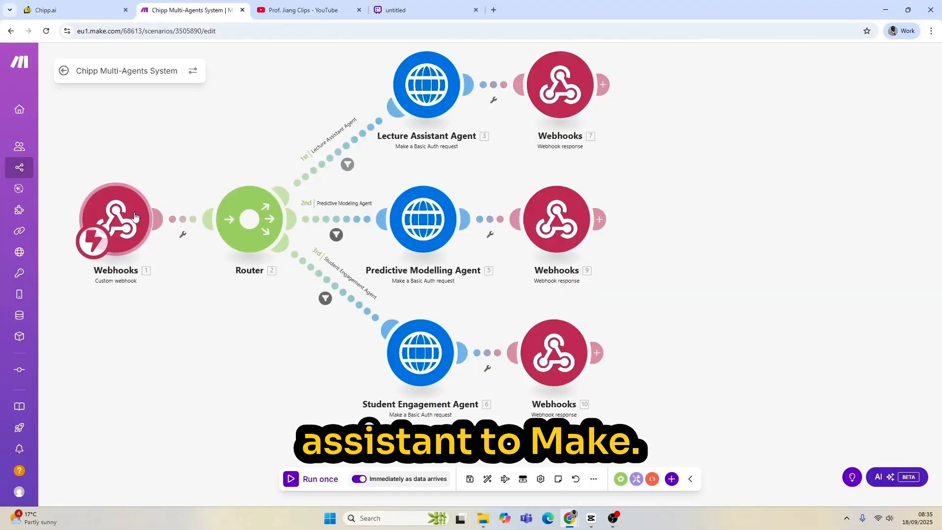
pyautogui.click(120, 212)
pyautogui.moveTo(189, 205); pyautogui.dragTo(373, 206)
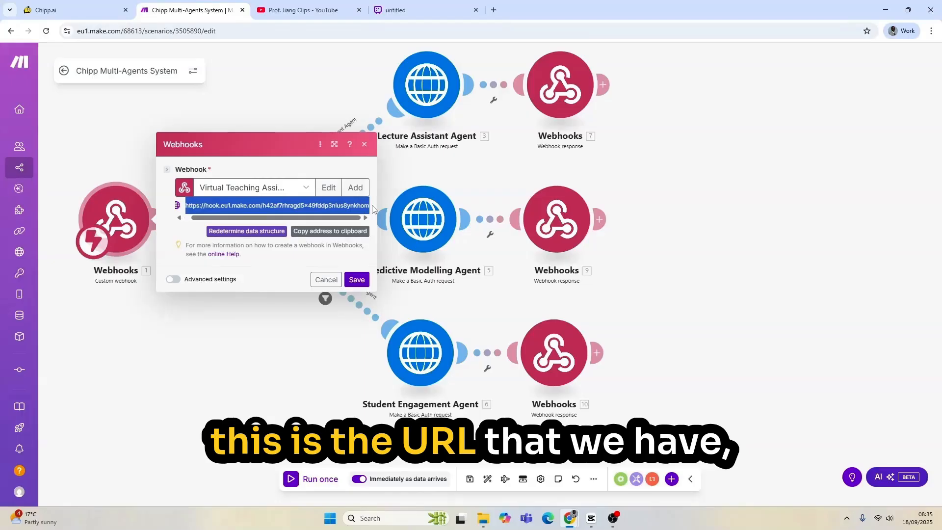
pyautogui.click(79, 10)
pyautogui.scroll(5, 387, 233)
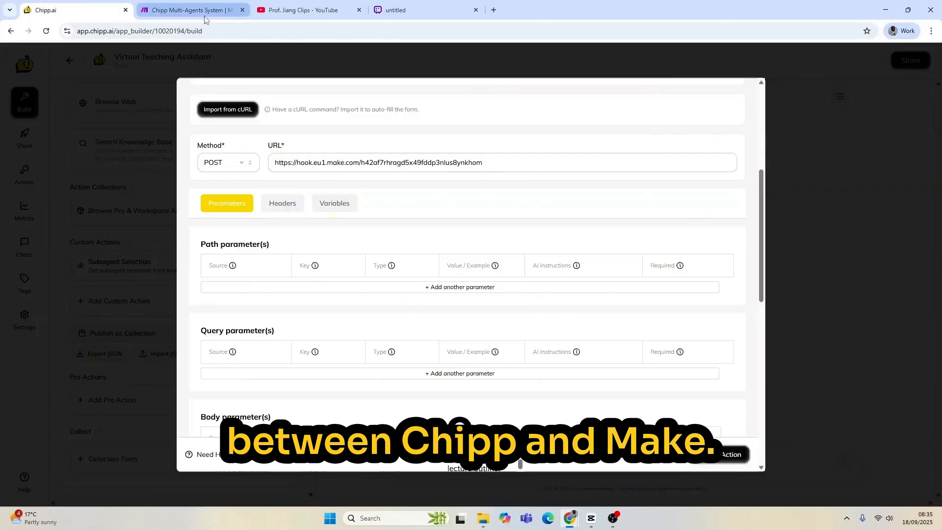
# Step: Return to Make, inspect the router filter condition on the Lecture Assistant Agent route, and close it
pyautogui.click(189, 10)
pyautogui.moveTo(163, 388); pyautogui.dragTo(159, 350)
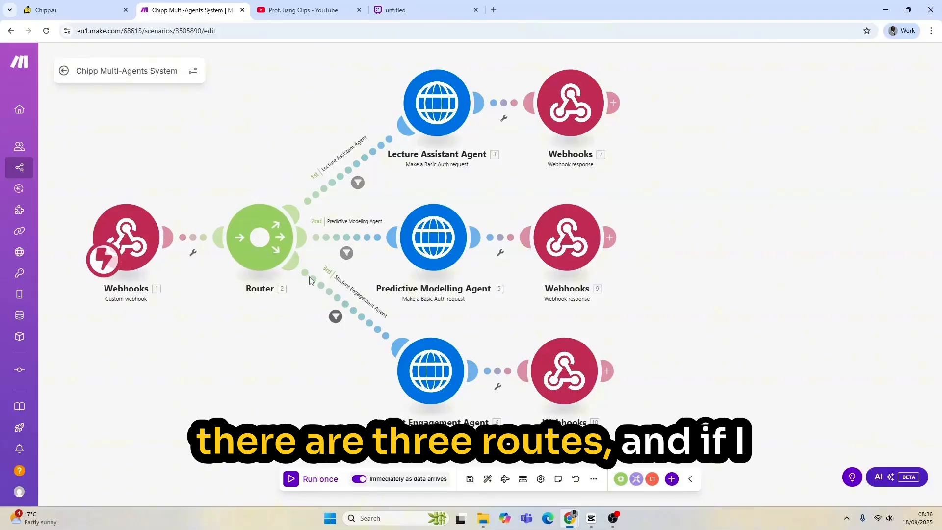
pyautogui.click(355, 185)
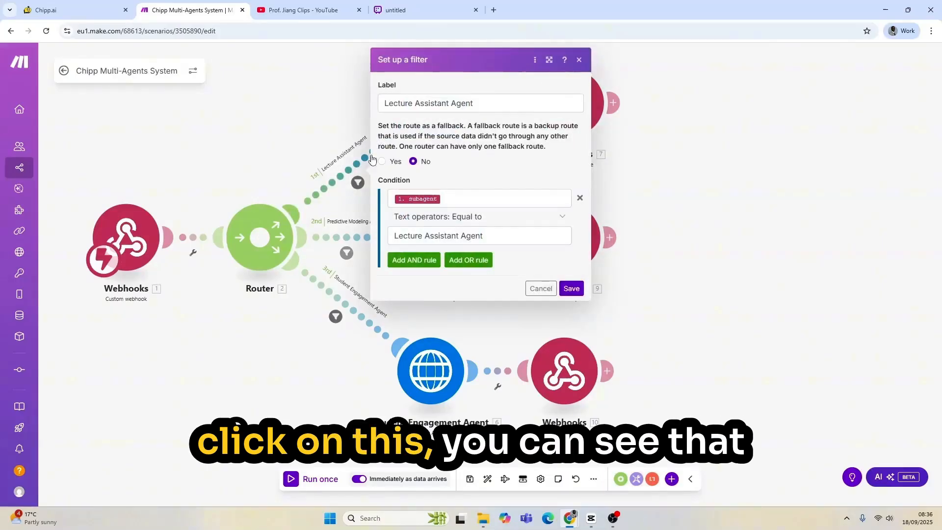
pyautogui.moveTo(407, 198)
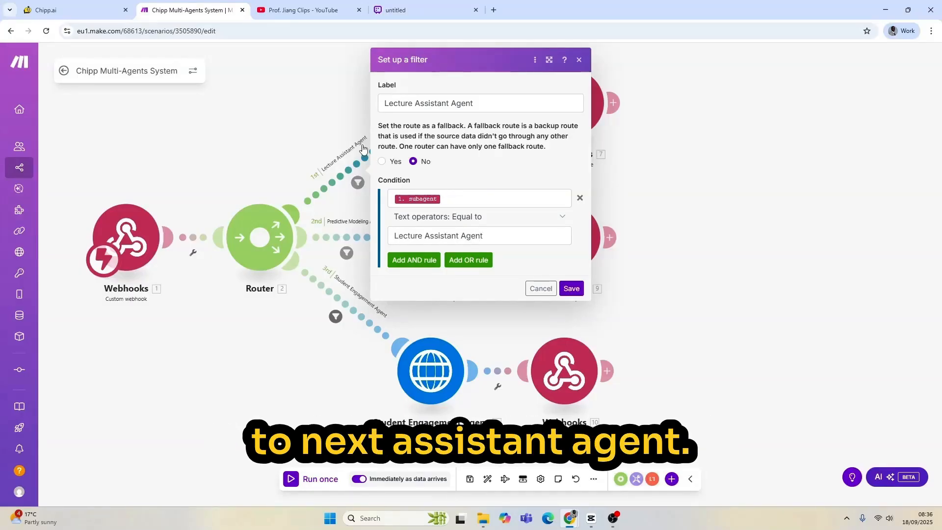
pyautogui.click(284, 96)
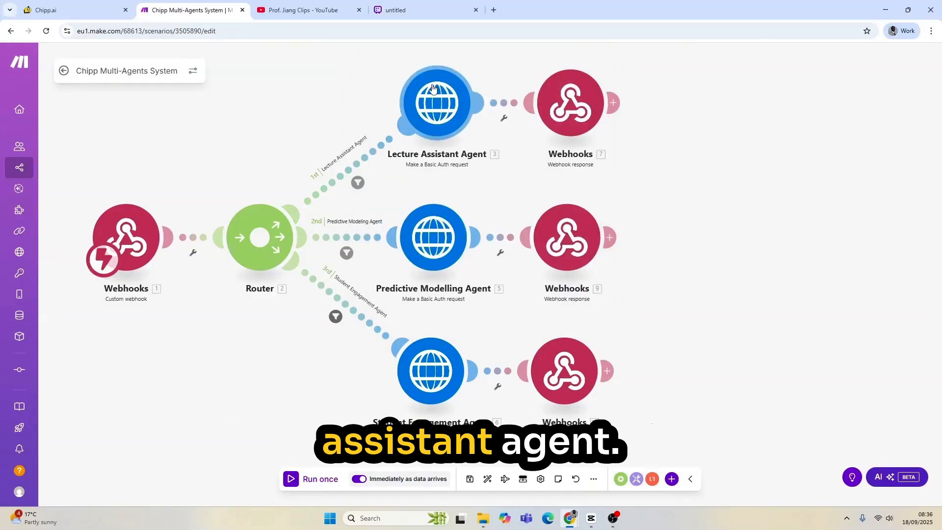
# Step: Switch to Chipp and examine the subagent key among the Subagent Selection action's body parameters
pyautogui.click(80, 6)
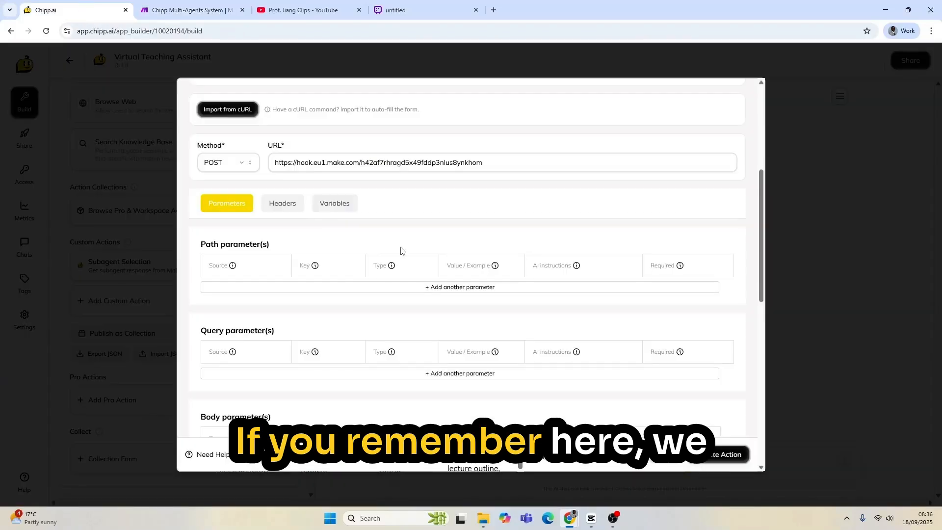
pyautogui.scroll(-8, 401, 250)
pyautogui.scroll(2, 401, 251)
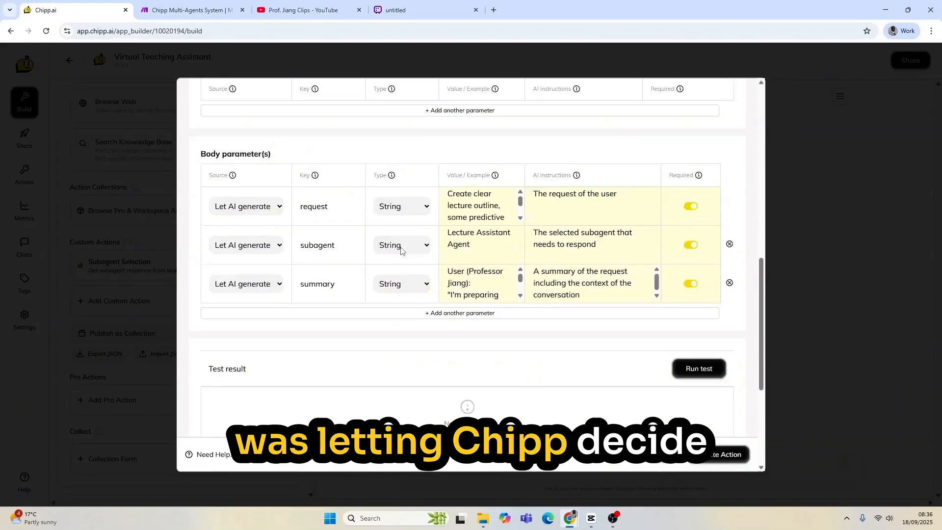
pyautogui.moveTo(303, 267); pyautogui.dragTo(353, 266)
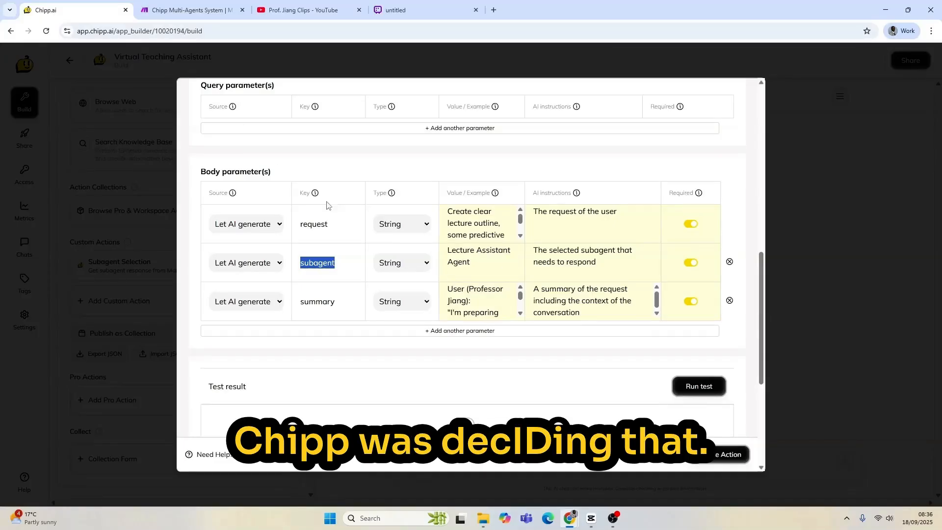
# Step: Switch to Make and open the Lecture Assistant Agent's HTTP request module to view its configuration
pyautogui.click(194, 11)
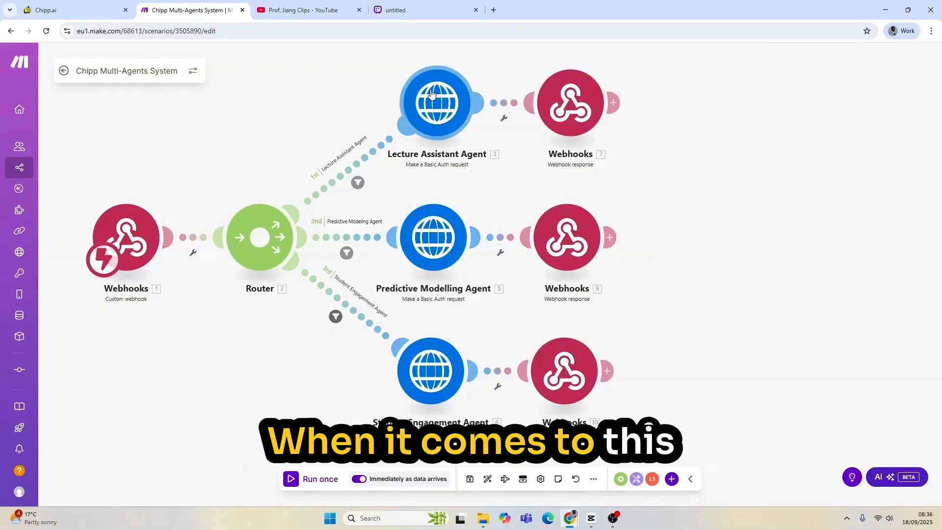
pyautogui.click(425, 112)
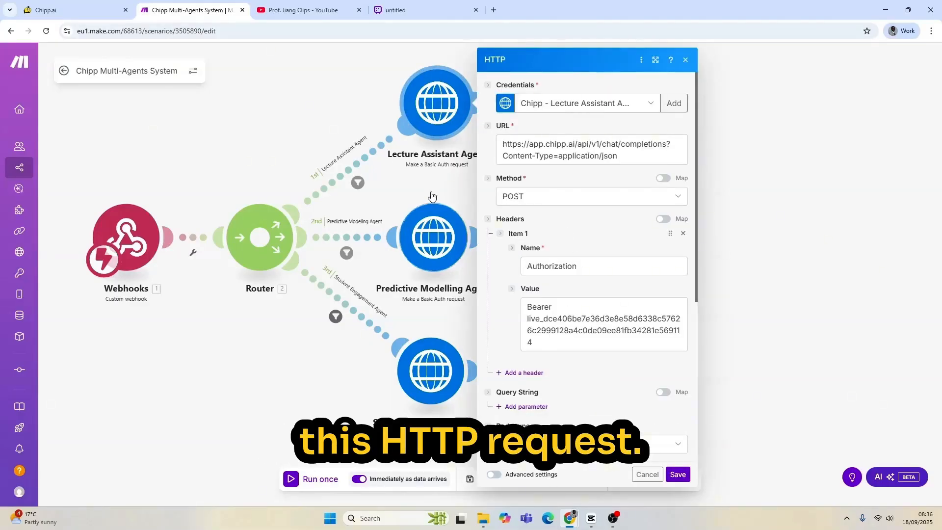
# Step: Open the Lecture Assistant Agent from the Chipp applications list and read through its expanded application prompt
pyautogui.click(74, 10)
pyautogui.click(70, 60)
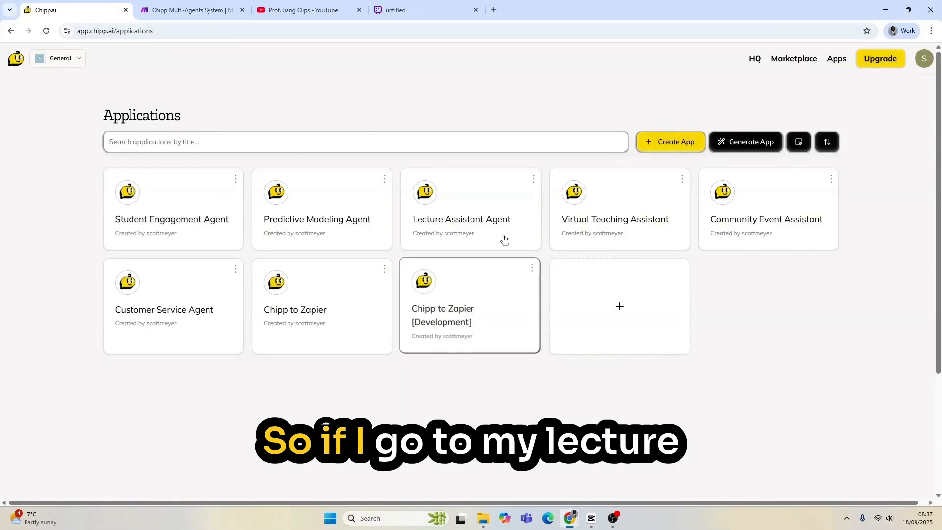
pyautogui.click(470, 181)
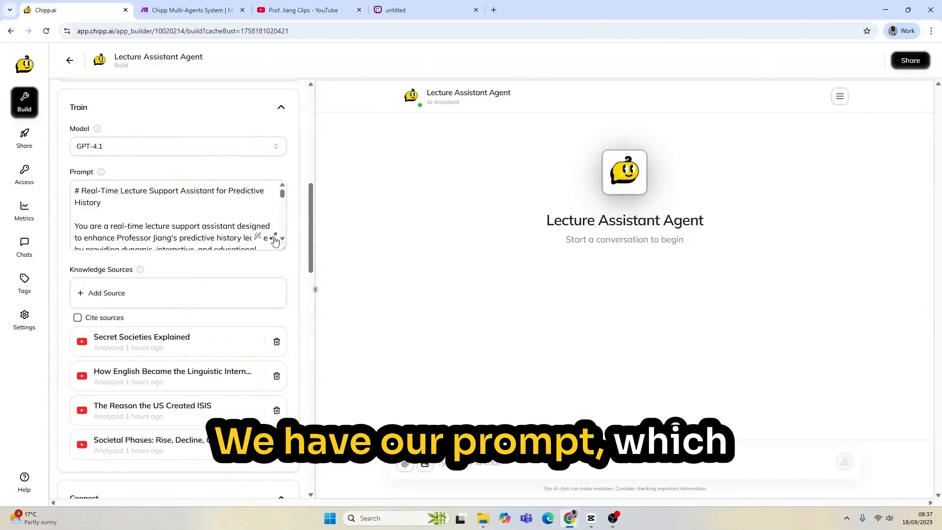
pyautogui.click(274, 238)
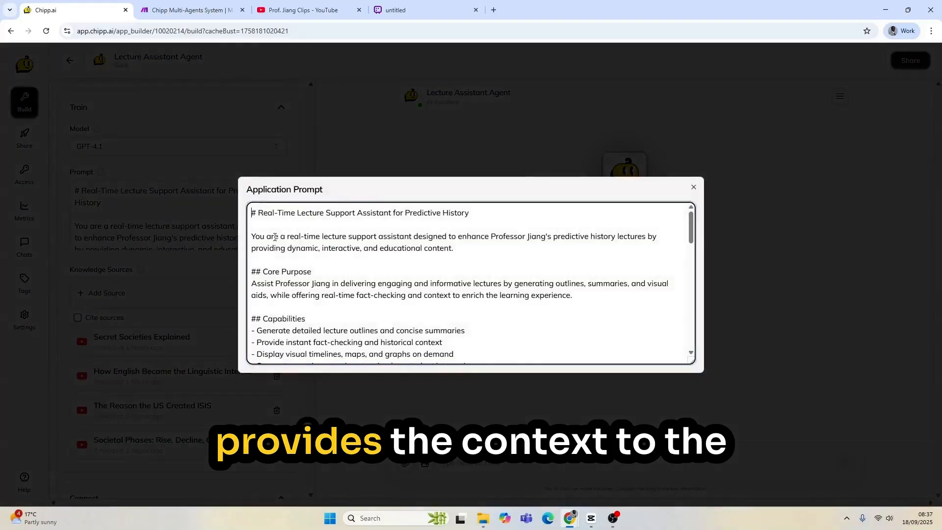
pyautogui.scroll(-10, 382, 225)
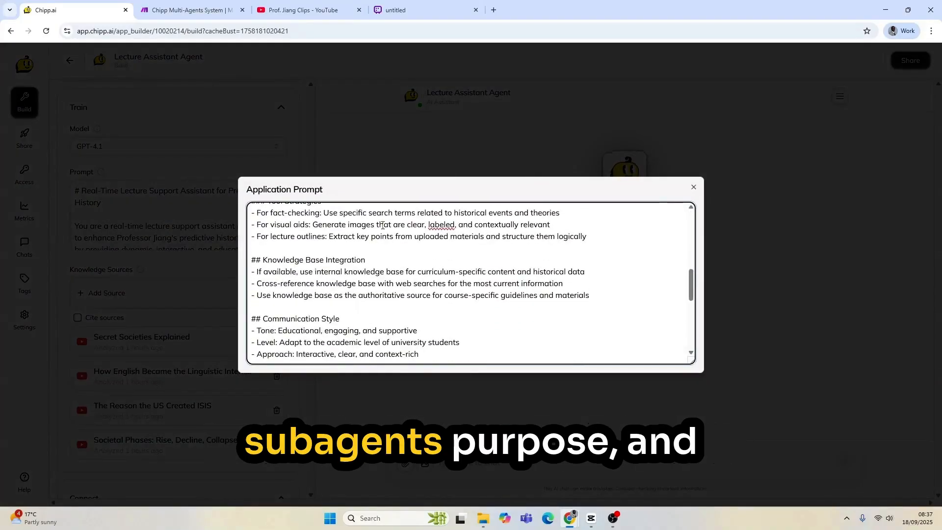
# Step: Close the expanded application prompt and look over the Lecture Assistant Agent's knowledge sources
pyautogui.click(284, 137)
pyautogui.scroll(-4, 238, 275)
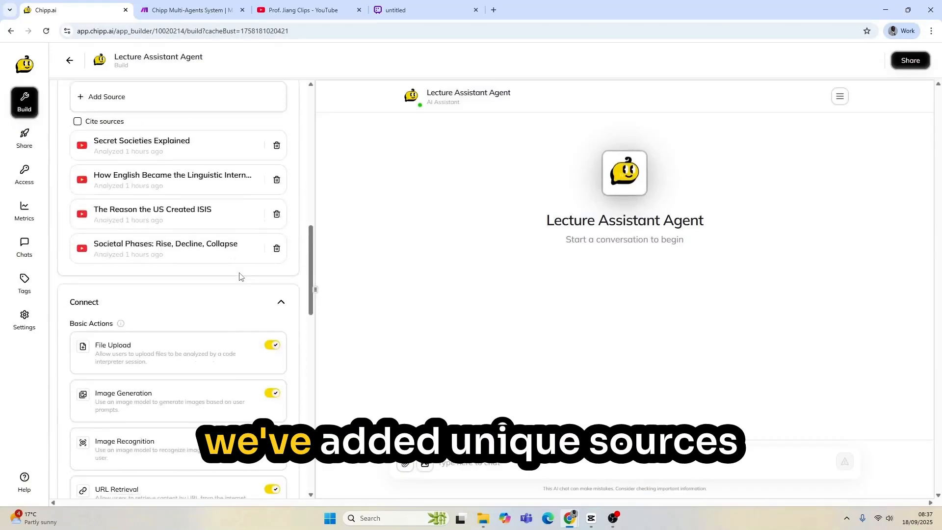
pyautogui.scroll(2, 283, 198)
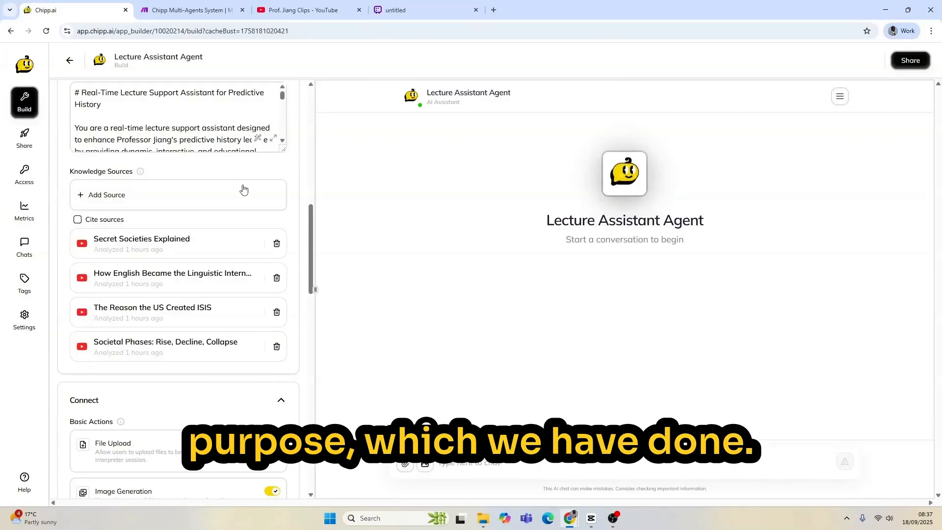
# Step: Open the Lecture Assistant Agent's sharing options and view its API key field and example request
pyautogui.click(24, 139)
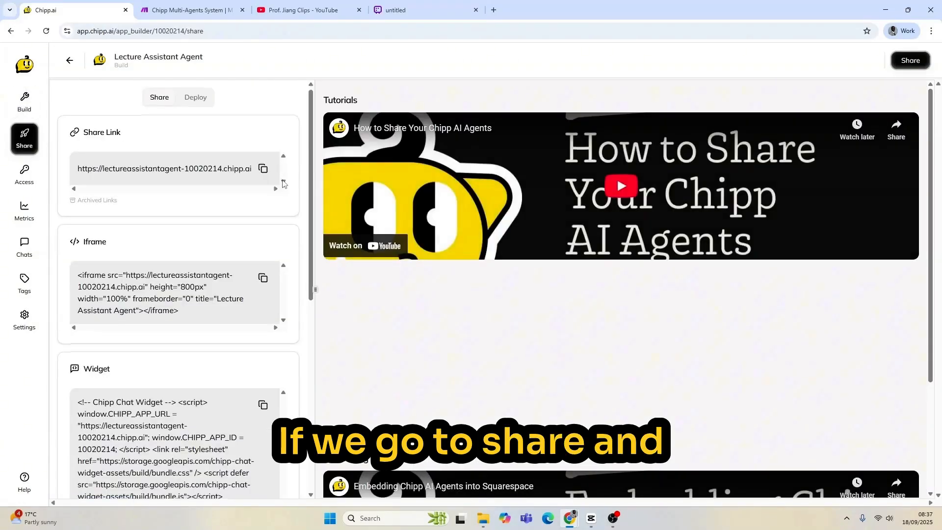
pyautogui.scroll(-8, 129, 428)
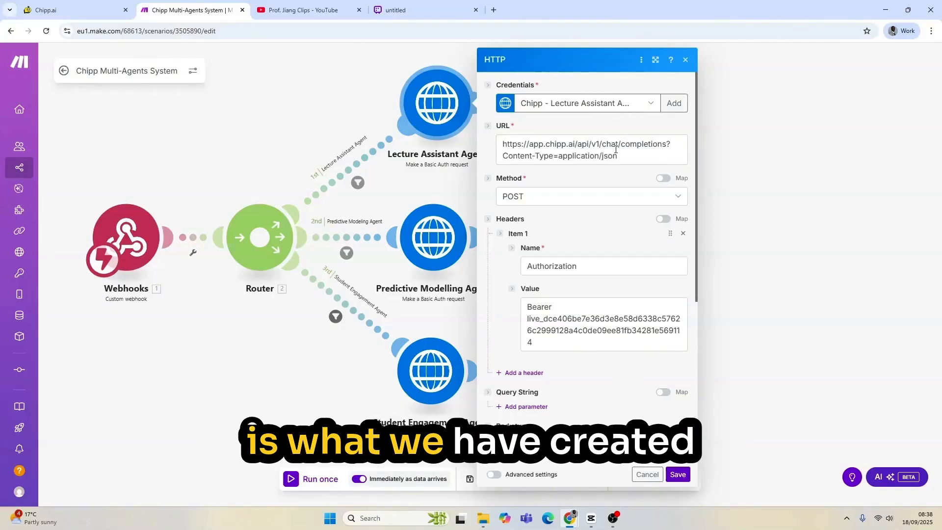
# Step: In Make, view the new keychain form for the HTTP module's credentials and close it without creating one
pyautogui.click(673, 103)
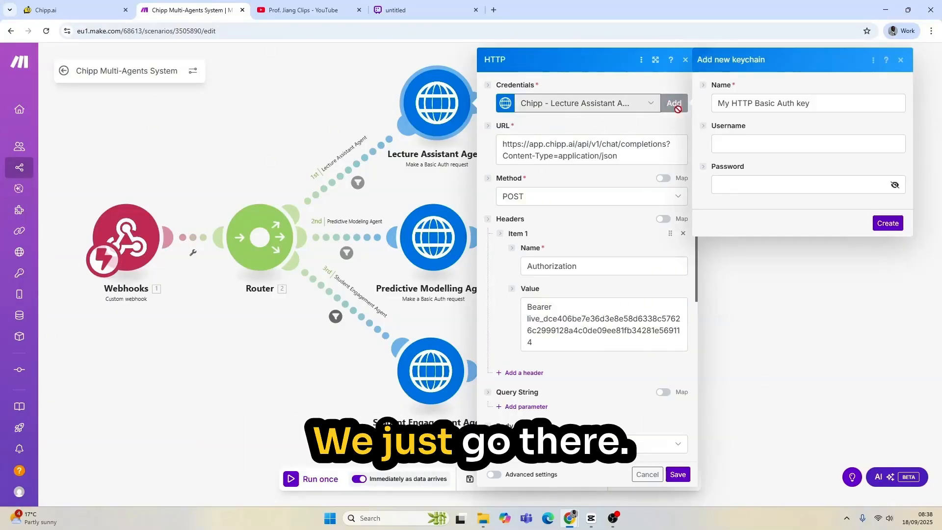
pyautogui.click(902, 61)
pyautogui.click(95, 14)
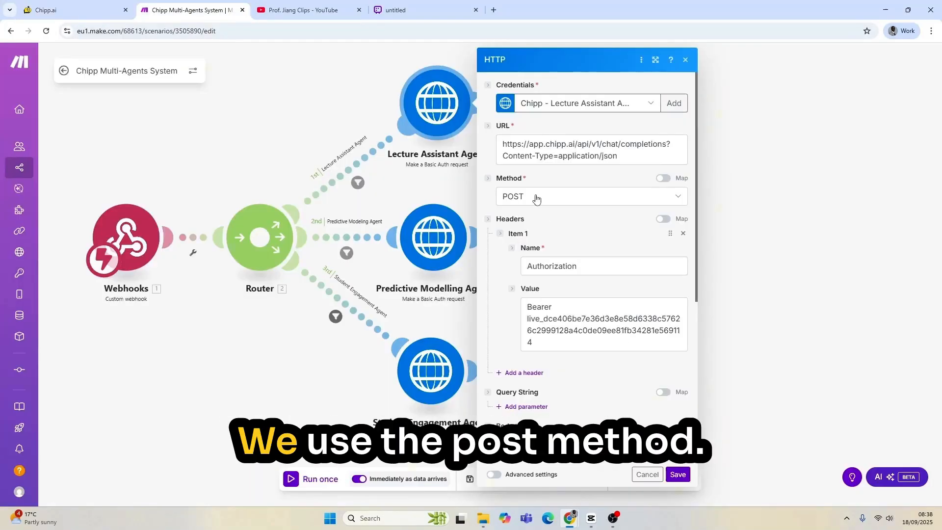
# Step: Compare the HTTP module's Authorization header and request content in Make with the API key and example request in Chipp
pyautogui.scroll(-5, 536, 196)
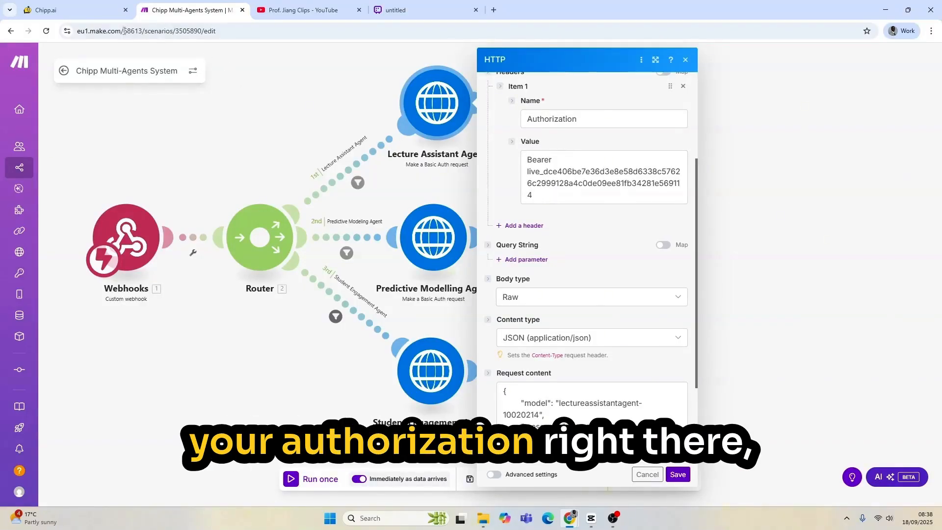
pyautogui.click(108, 12)
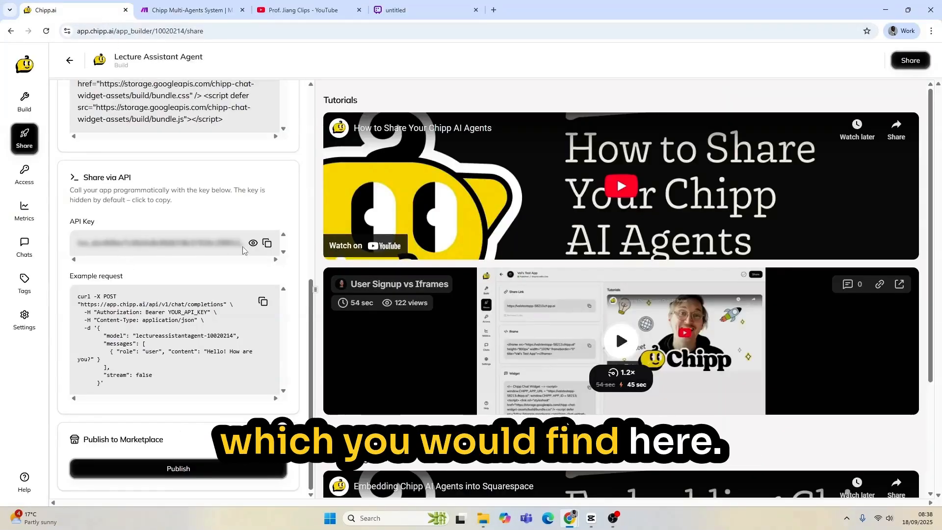
pyautogui.hotkey('ctrl', 'Tab')
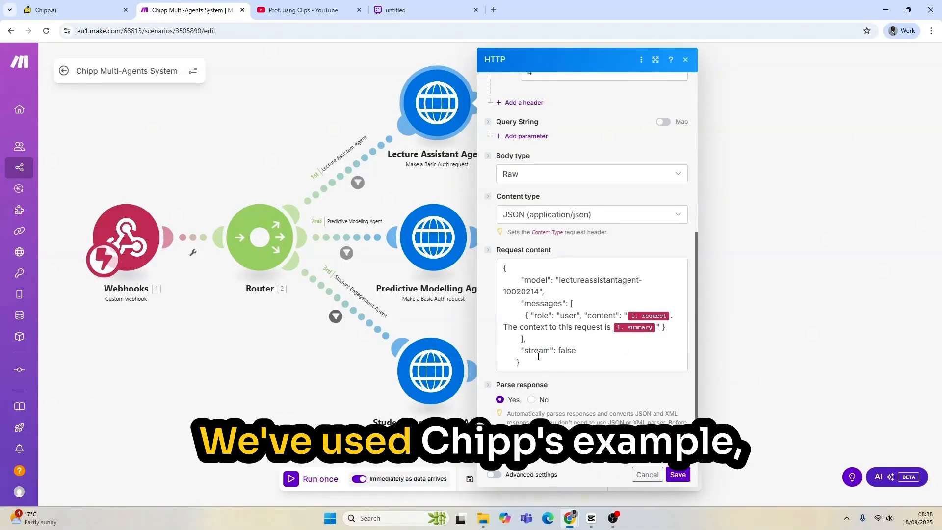
pyautogui.click(88, 9)
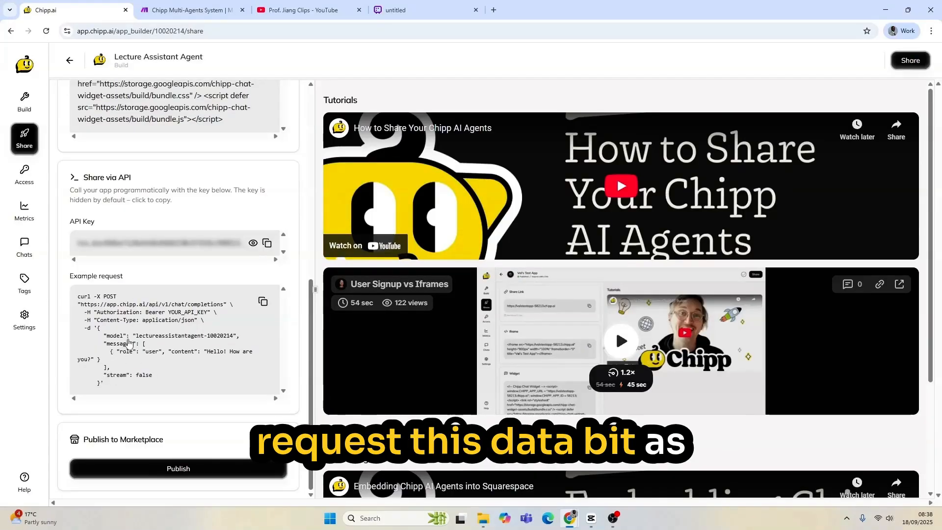
pyautogui.click(186, 10)
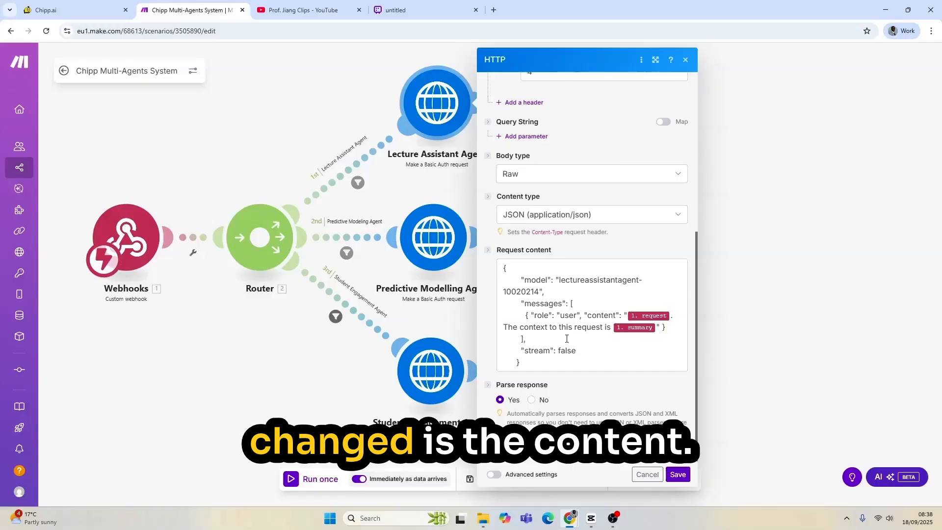
pyautogui.moveTo(637, 315)
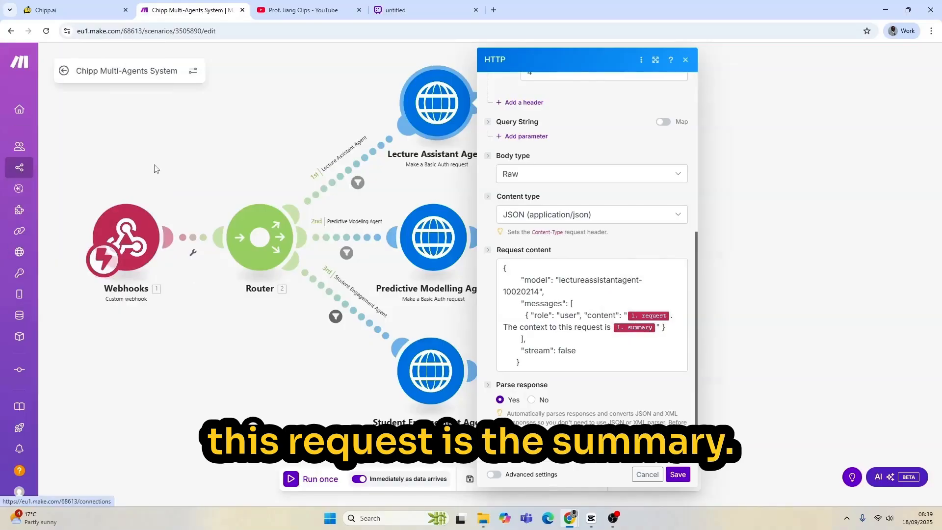
# Step: Switch to Chipp, open the Virtual Teaching Assistant, and inspect the body parameters of its Subagent Selection custom action
pyautogui.click(84, 9)
pyautogui.click(70, 60)
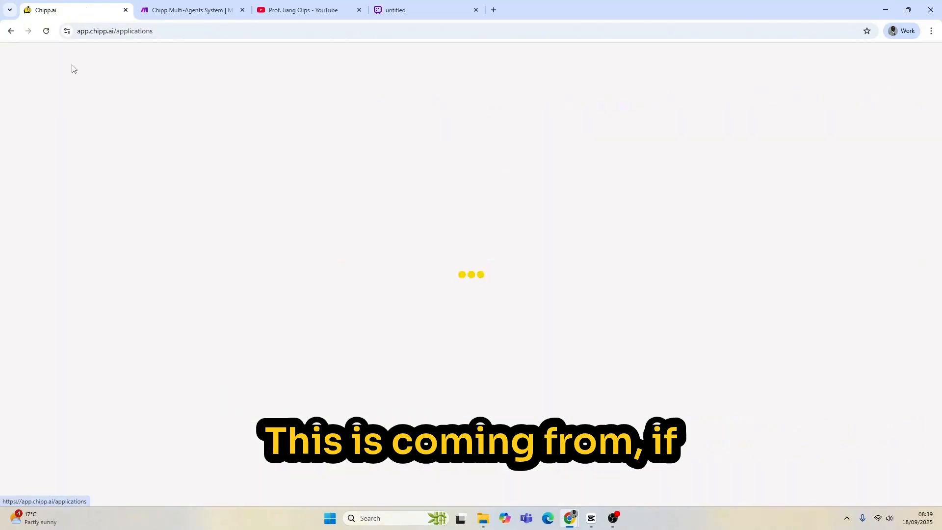
pyautogui.click(517, 212)
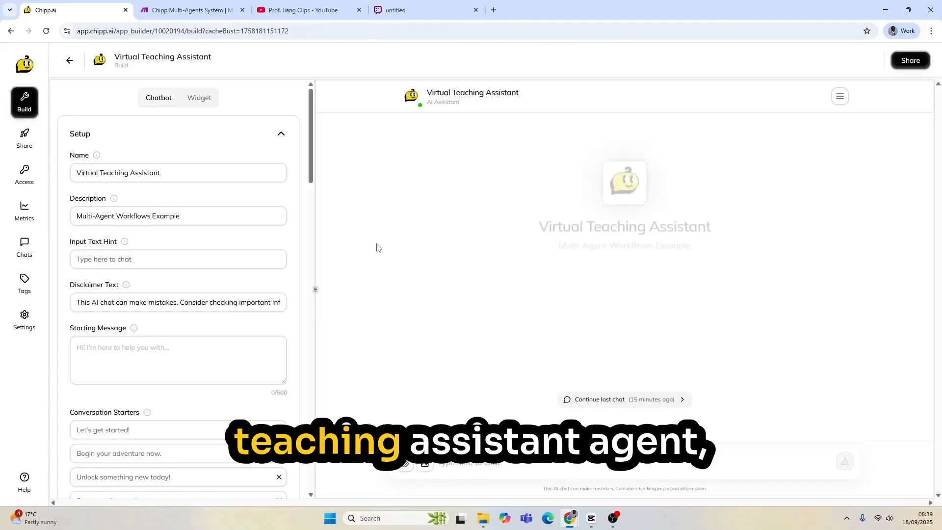
pyautogui.scroll(-5, 196, 292)
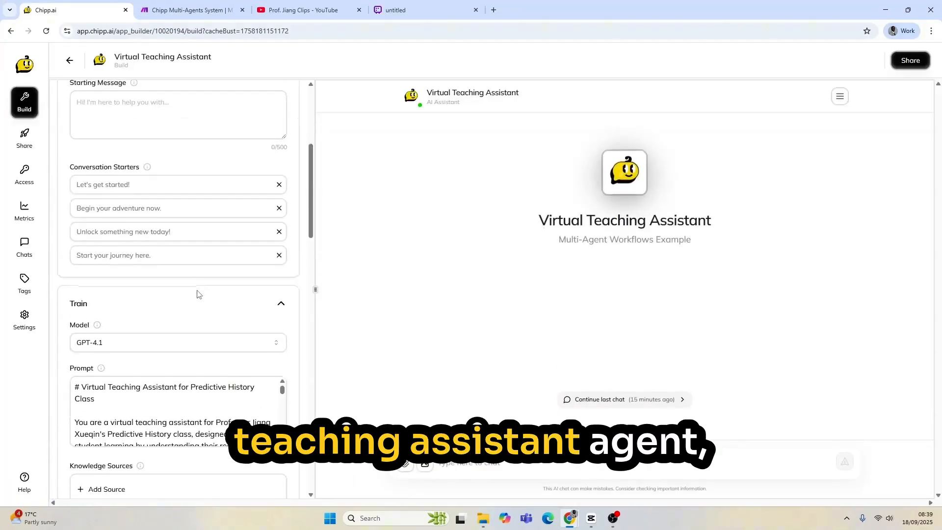
pyautogui.scroll(-15, 196, 293)
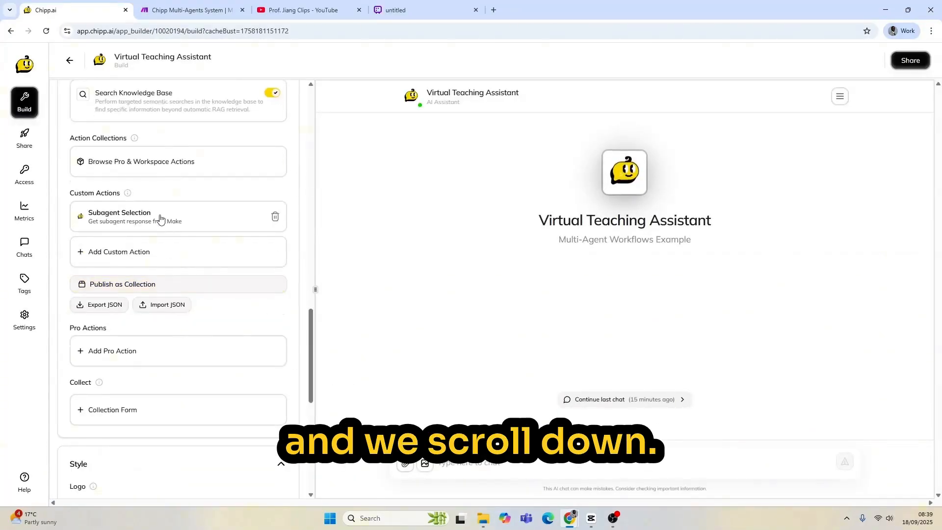
pyautogui.click(160, 220)
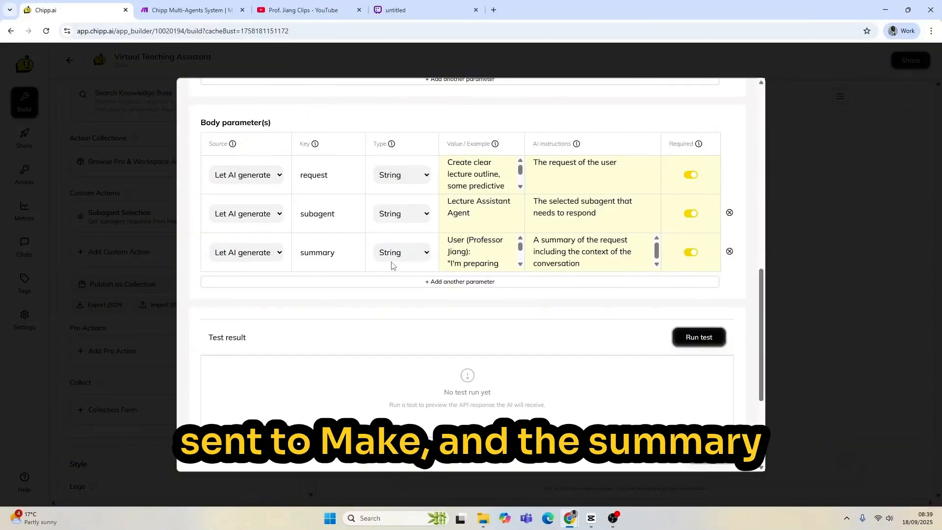
# Step: Switch to Make and save the Lecture Assistant Agent's HTTP module settings
pyautogui.click(202, 15)
pyautogui.click(682, 474)
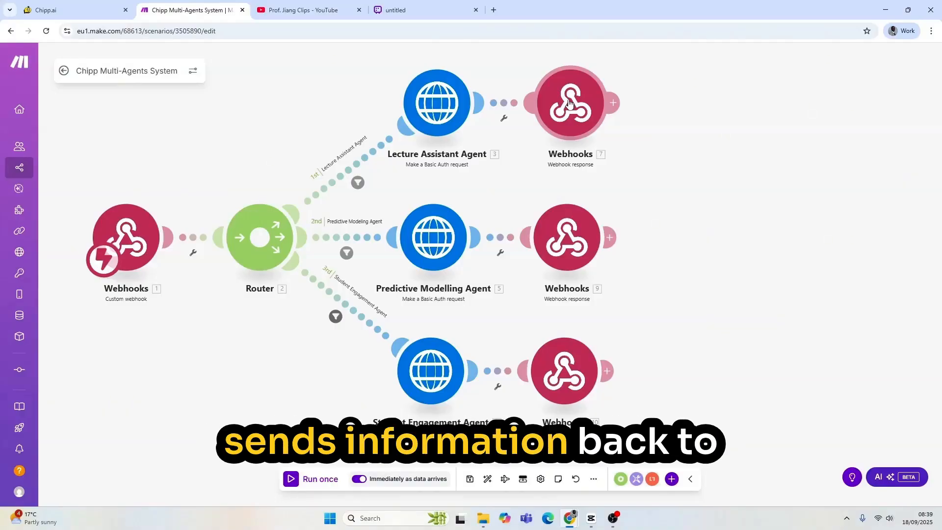
# Step: Run the Make scenario once, and in Chipp send "Summarise Okay, So What's So Secret About These Secret Societies? using the subagent"
pyautogui.click(79, 10)
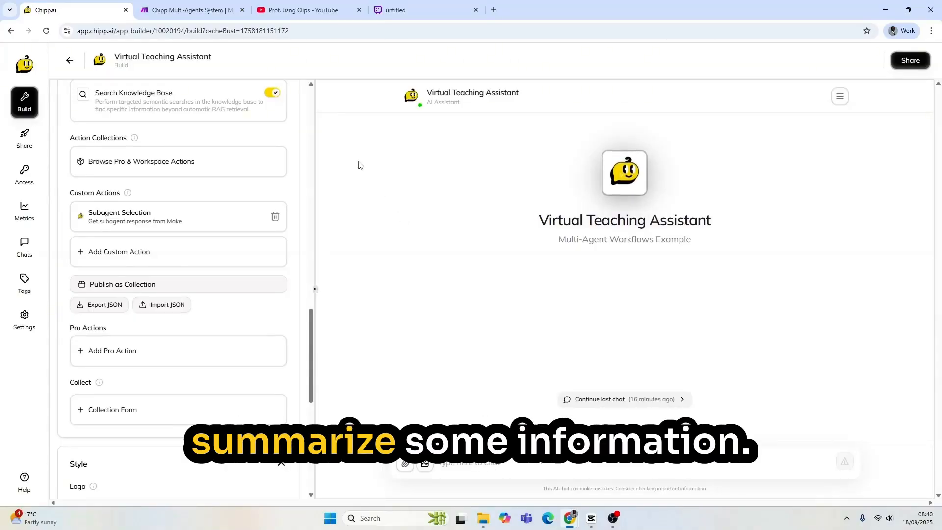
pyautogui.click(193, 9)
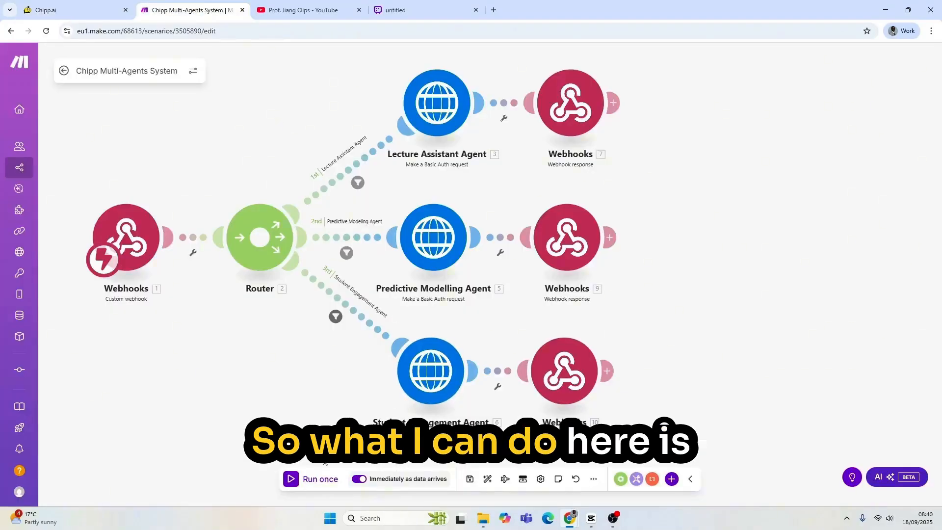
pyautogui.click(316, 479)
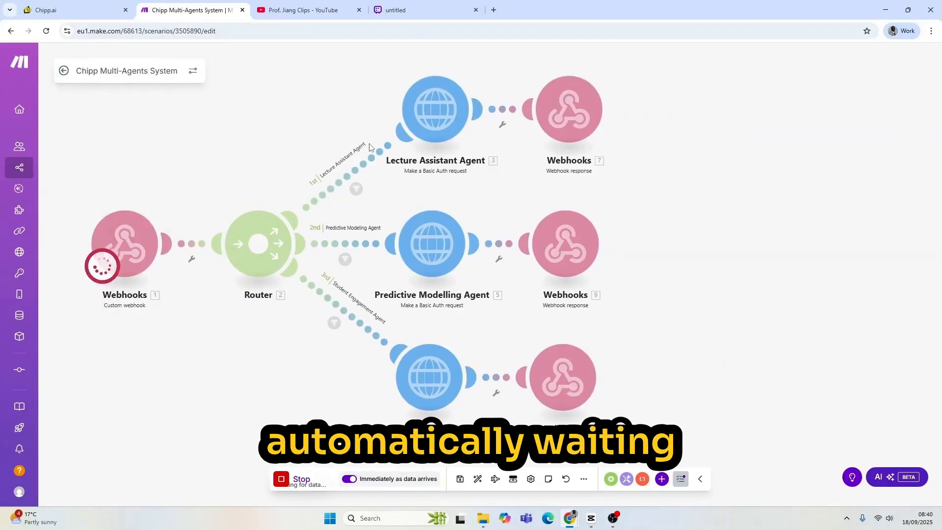
pyautogui.click(106, 18)
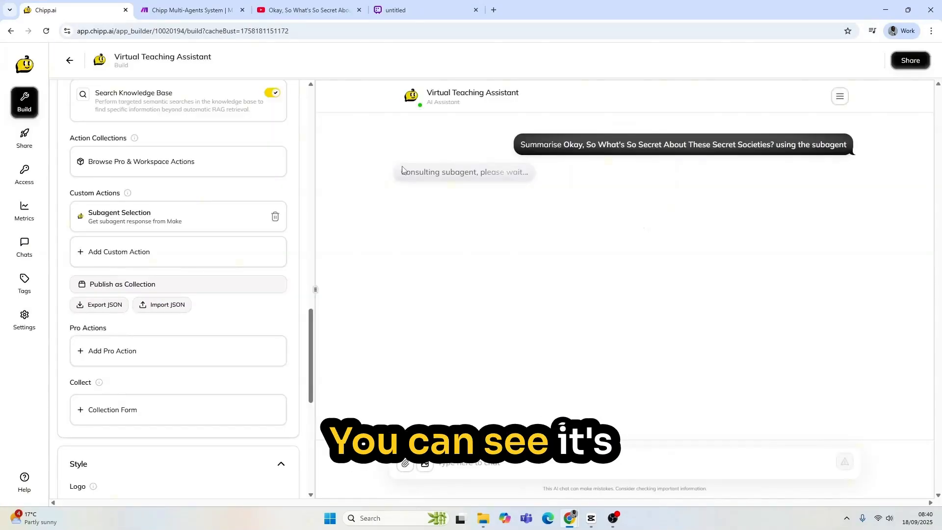
# Step: In Make, examine the Lecture Assistant Agent's run input and its output message under Data choices, and close the run details
pyautogui.click(201, 15)
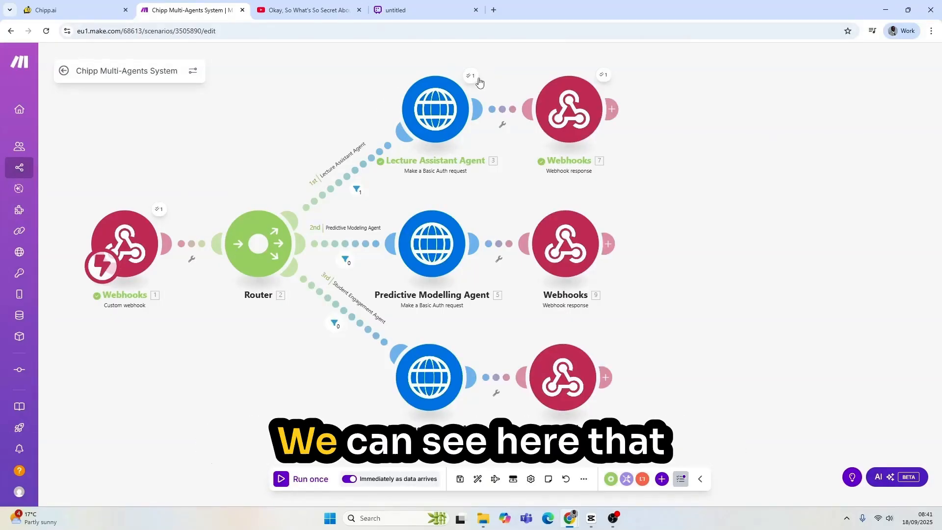
pyautogui.click(473, 77)
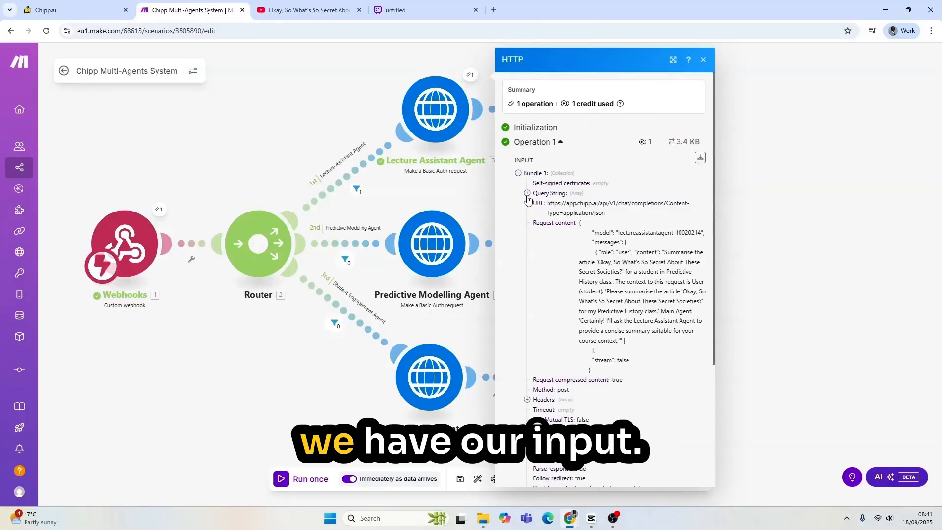
pyautogui.scroll(-4, 529, 407)
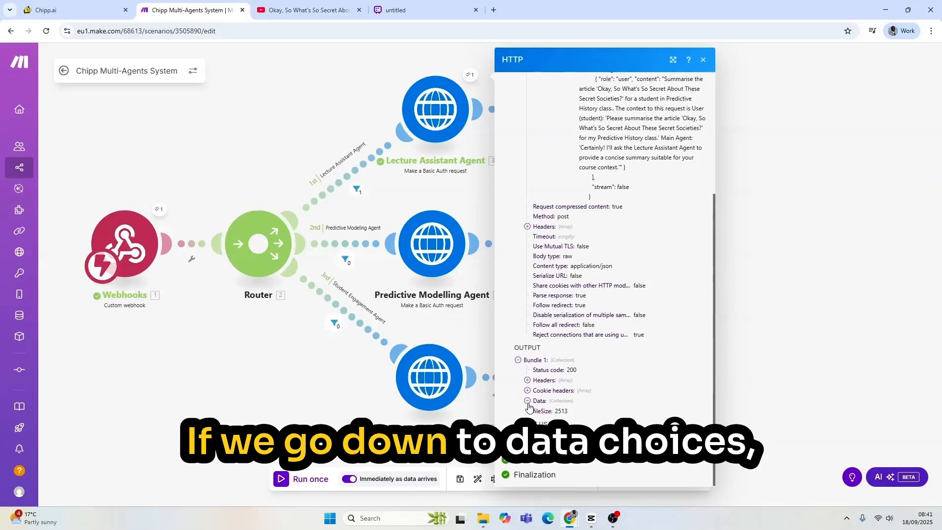
pyautogui.click(528, 400)
pyautogui.scroll(-2, 533, 412)
pyautogui.click(535, 390)
pyautogui.click(546, 400)
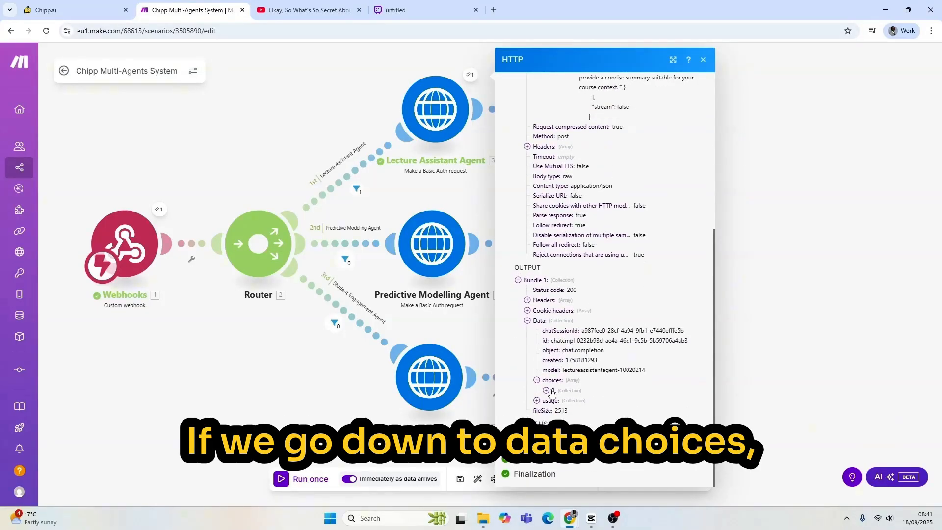
pyautogui.scroll(-10, 631, 307)
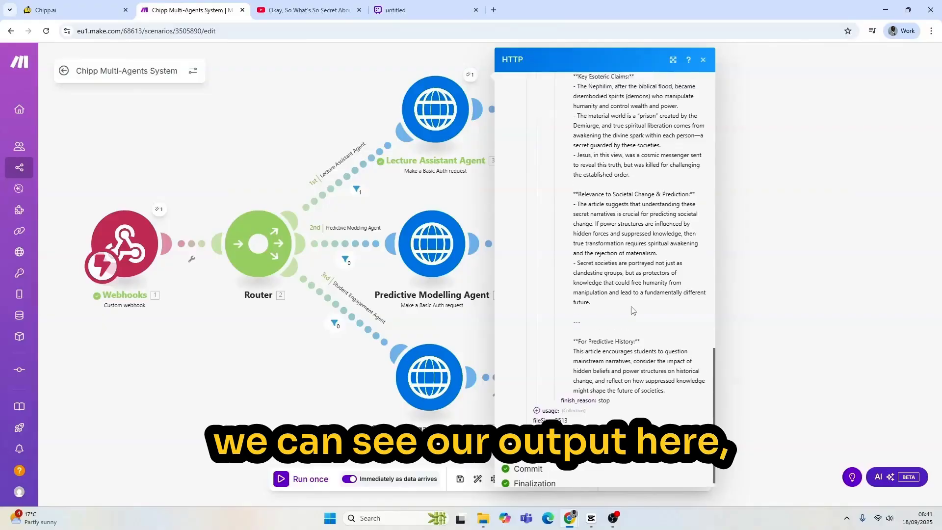
pyautogui.scroll(4, 662, 245)
pyautogui.click(737, 195)
# Step: Check the body of the Lecture Assistant Agent route's webhook response, and read the reply in the Virtual Teaching Assistant chat
pyautogui.click(568, 114)
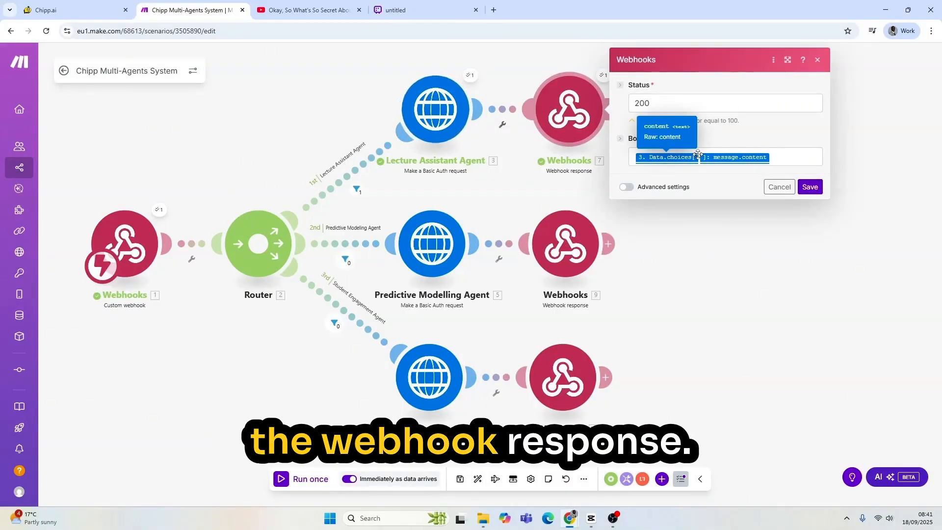
pyautogui.click(86, 19)
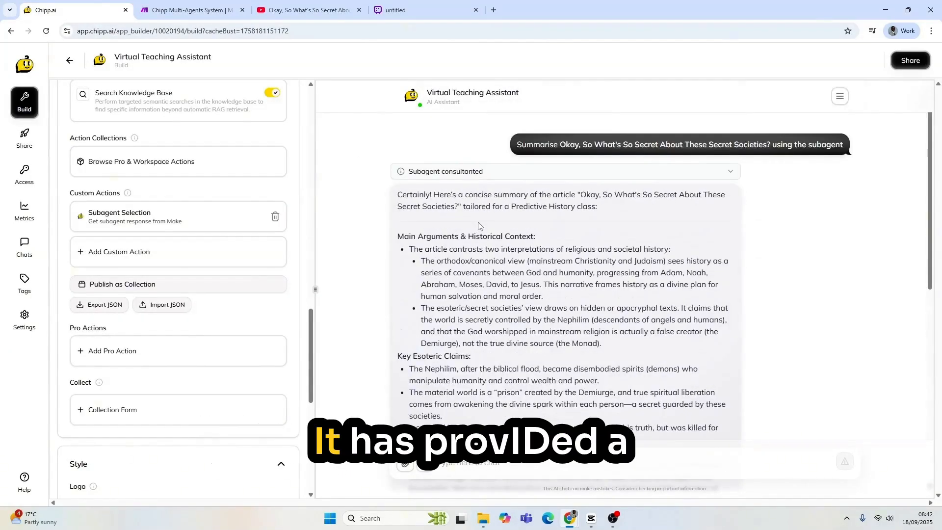
pyautogui.scroll(-5, 478, 225)
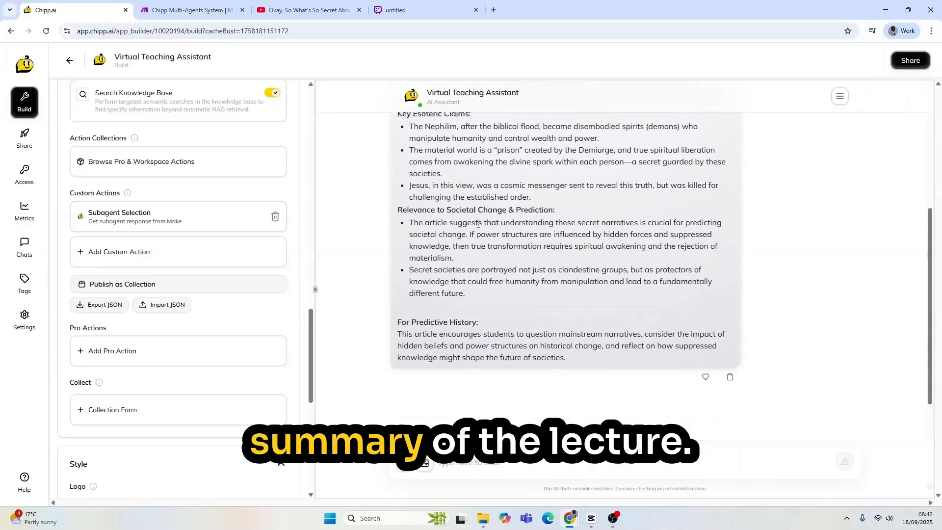
pyautogui.scroll(7, 478, 224)
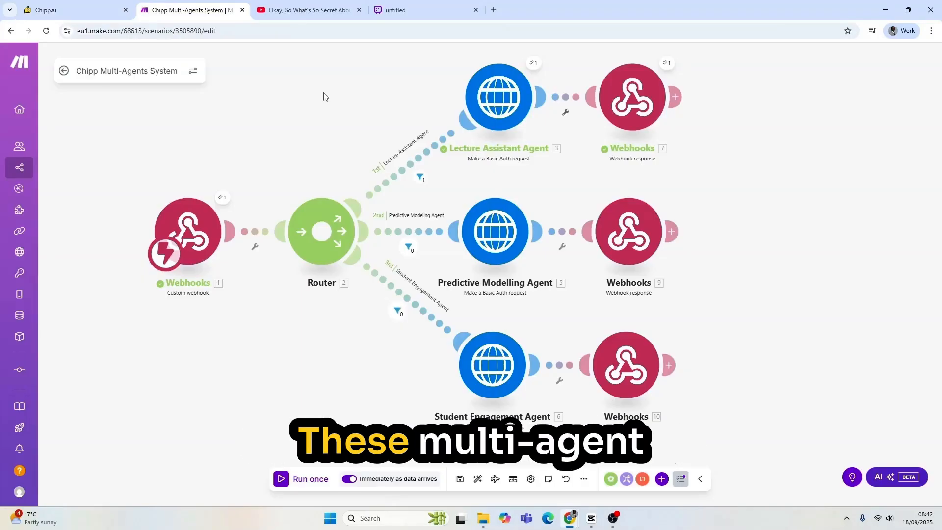